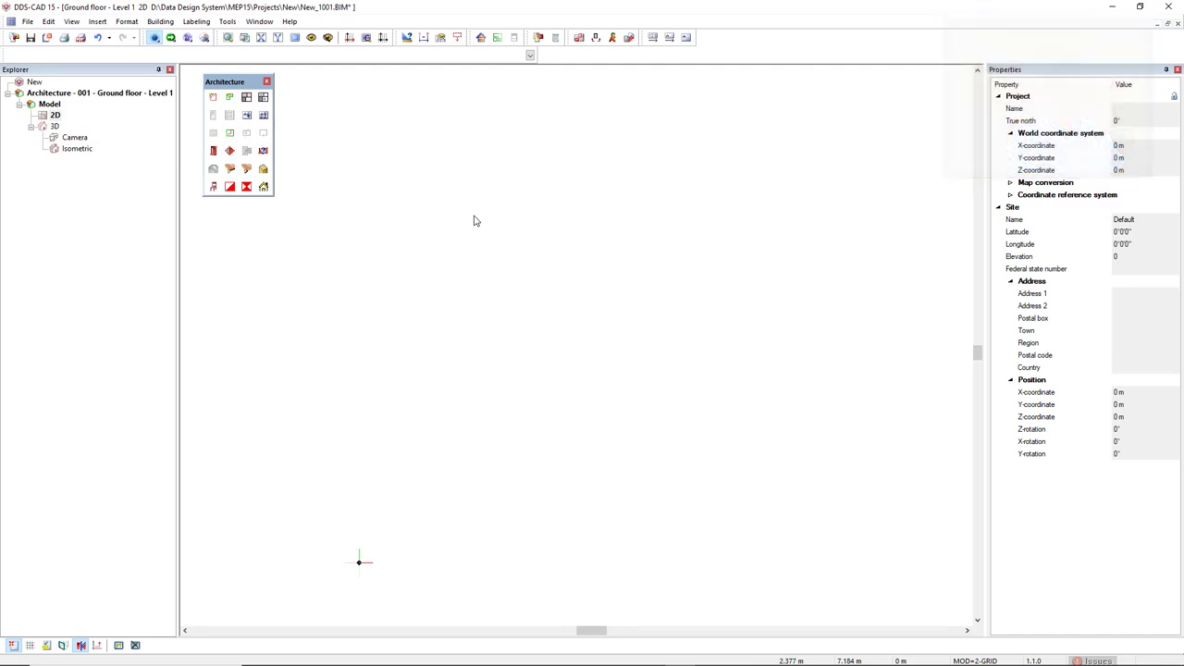
Copy UO-01a PLG Ground floor.dwg from the DWG\Hybrid model folder into the project folder and confirm
{"action": "left_click", "coordinate": [98, 22]}
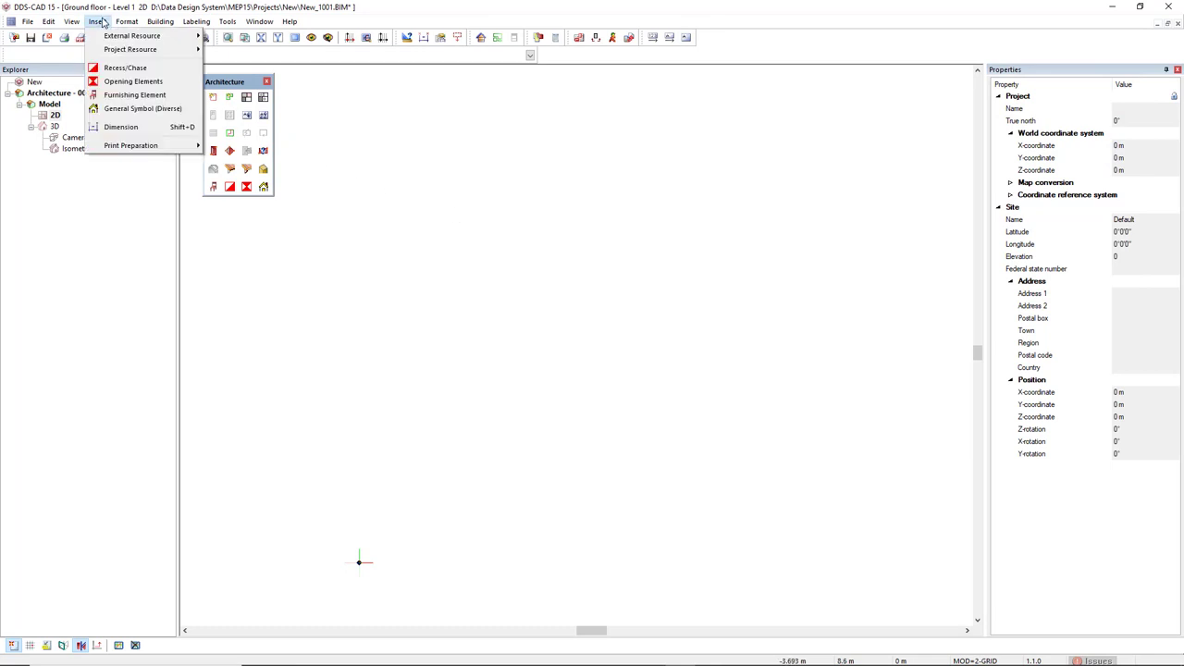
{"action": "mouse_move", "coordinate": [111, 41]}
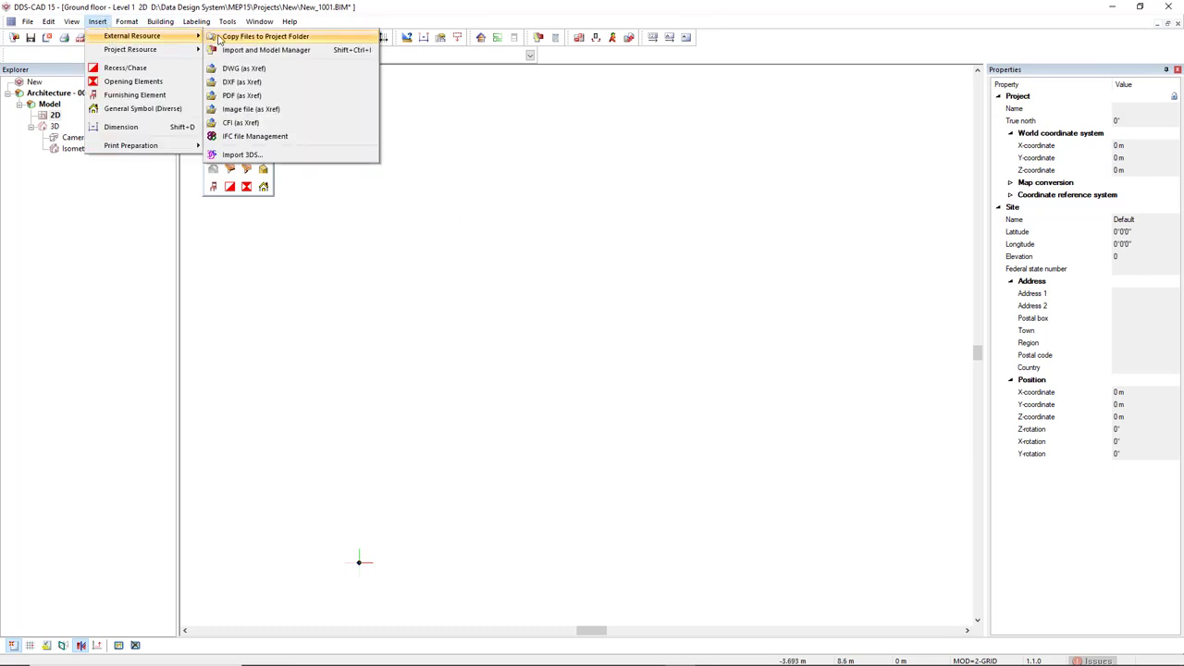
{"action": "left_click", "coordinate": [219, 37]}
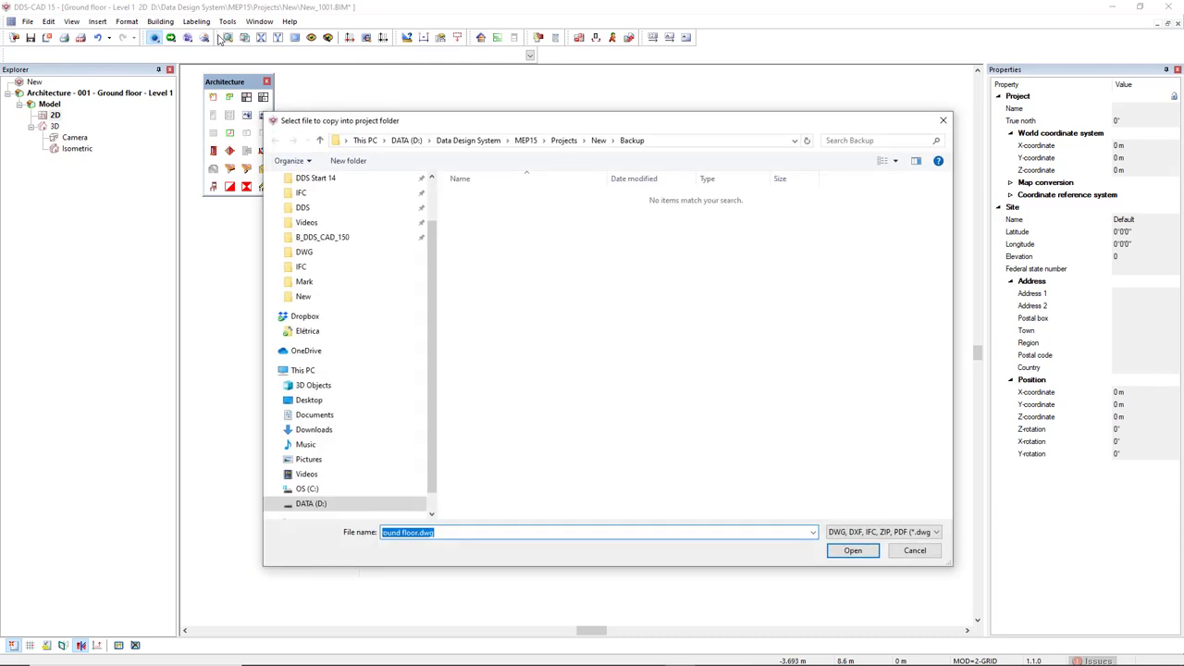
{"action": "left_click", "coordinate": [306, 255]}
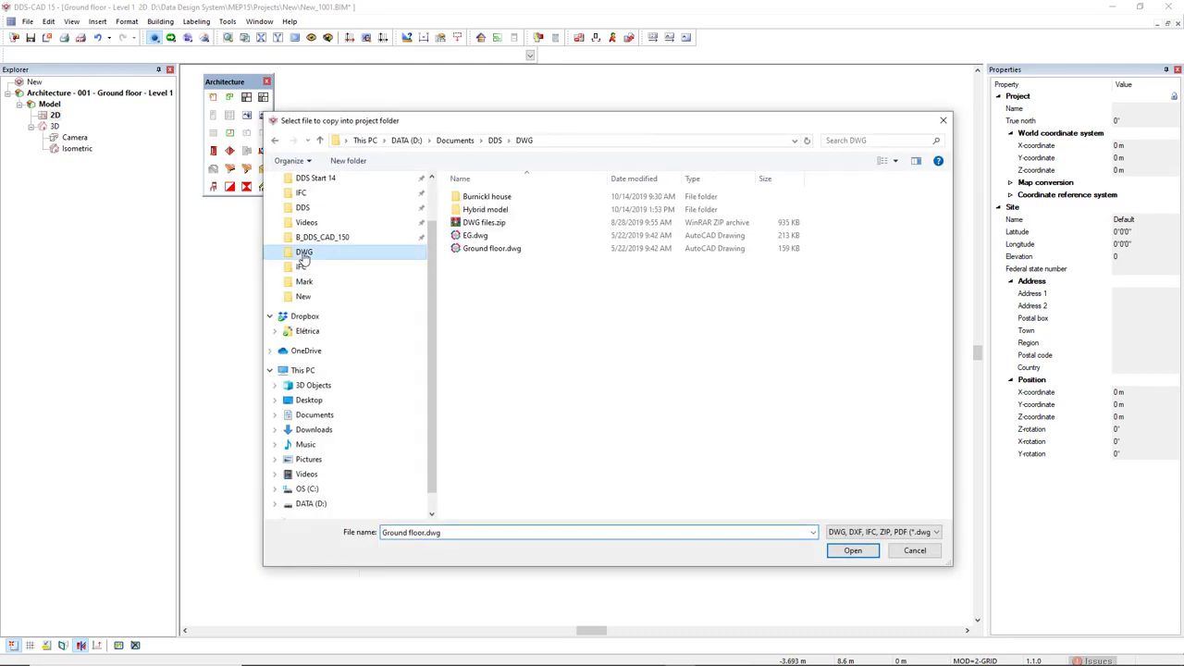
{"action": "left_click", "coordinate": [495, 213]}
{"action": "double_click", "coordinate": [495, 211]}
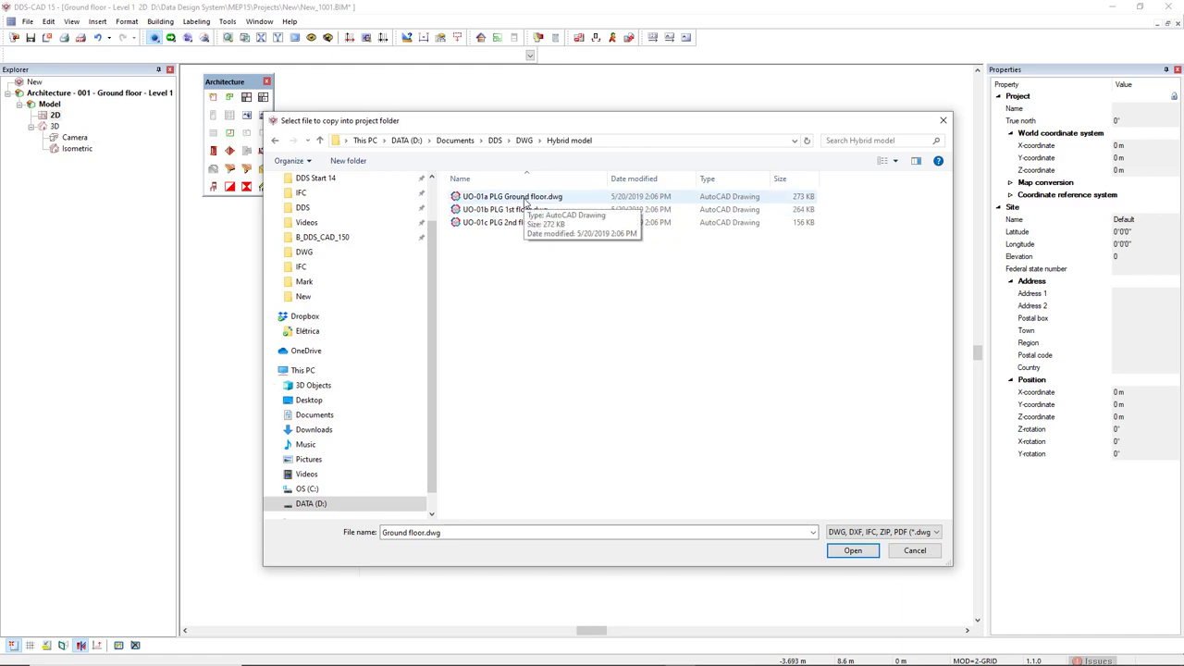
{"action": "double_click", "coordinate": [524, 203]}
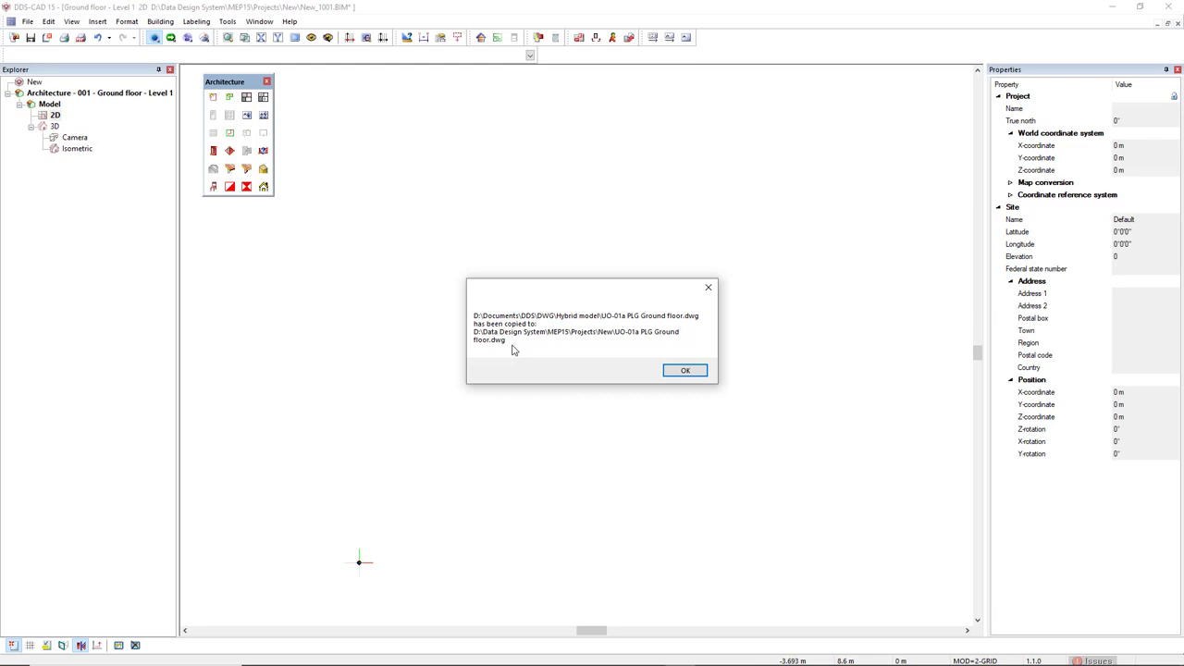
{"action": "left_click", "coordinate": [683, 370]}
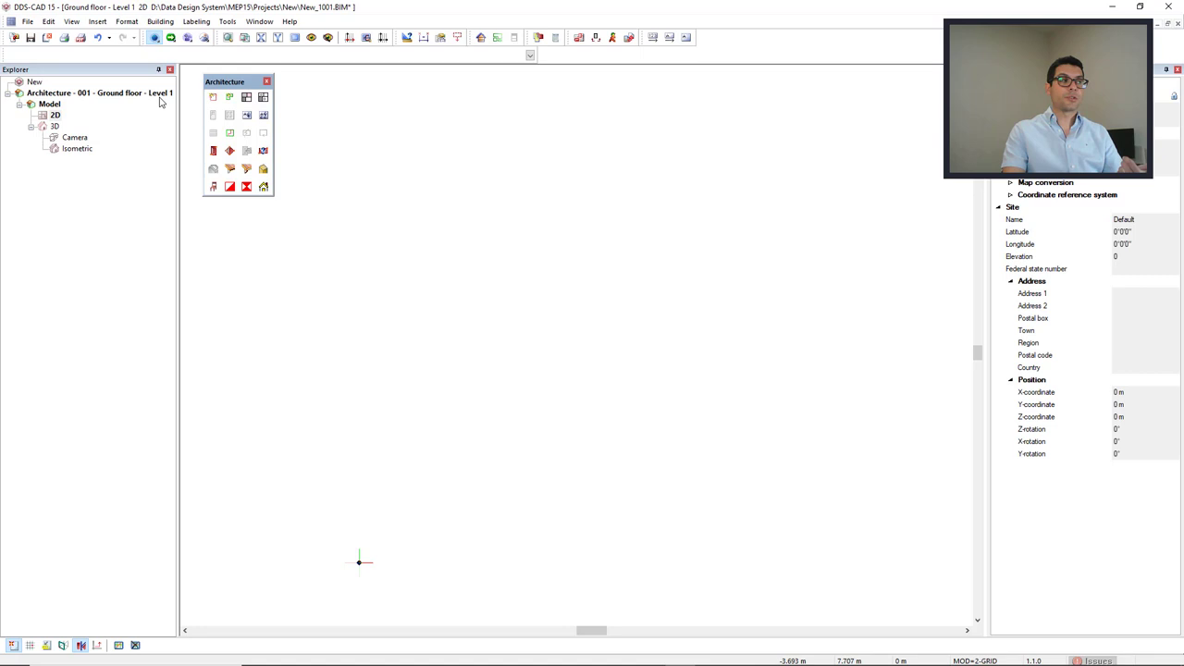
Insert the copied UO-01a PLG Ground floor.dwg as a DWG external reference
{"action": "left_click", "coordinate": [97, 21]}
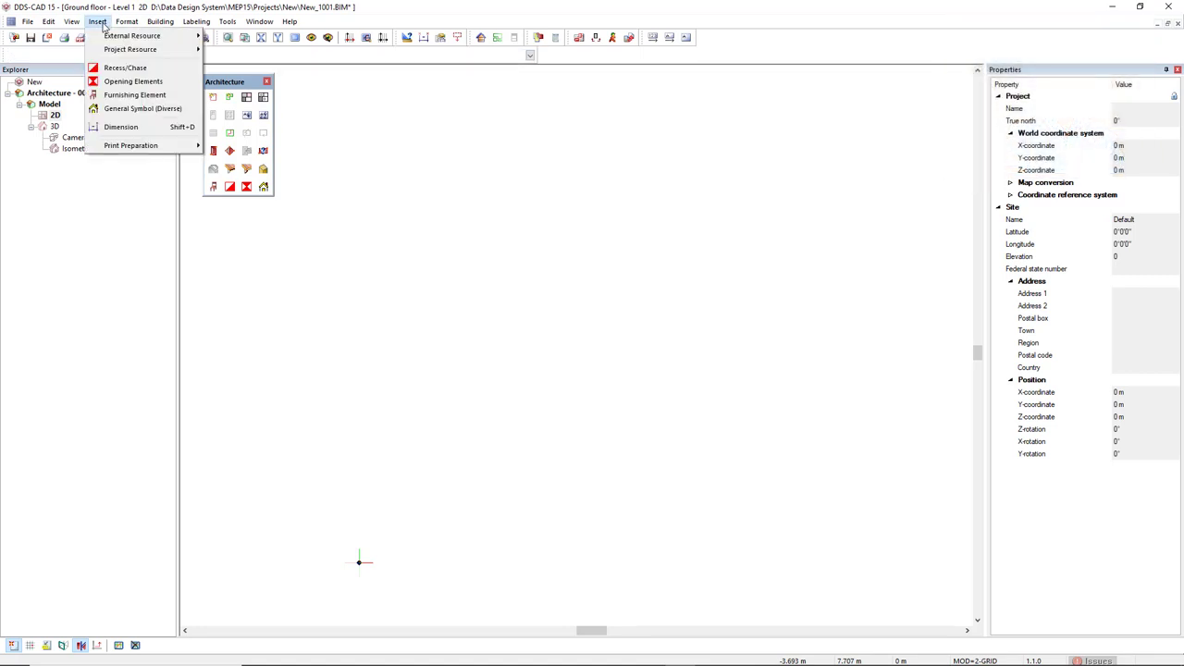
{"action": "mouse_move", "coordinate": [110, 39]}
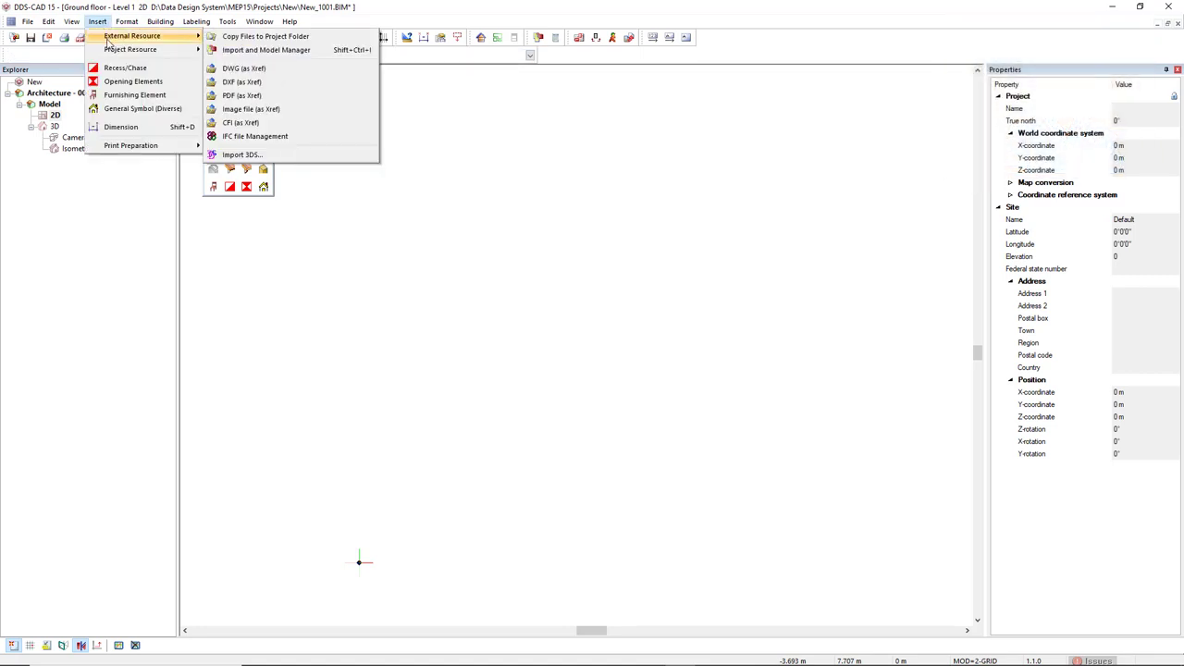
{"action": "left_click", "coordinate": [260, 70]}
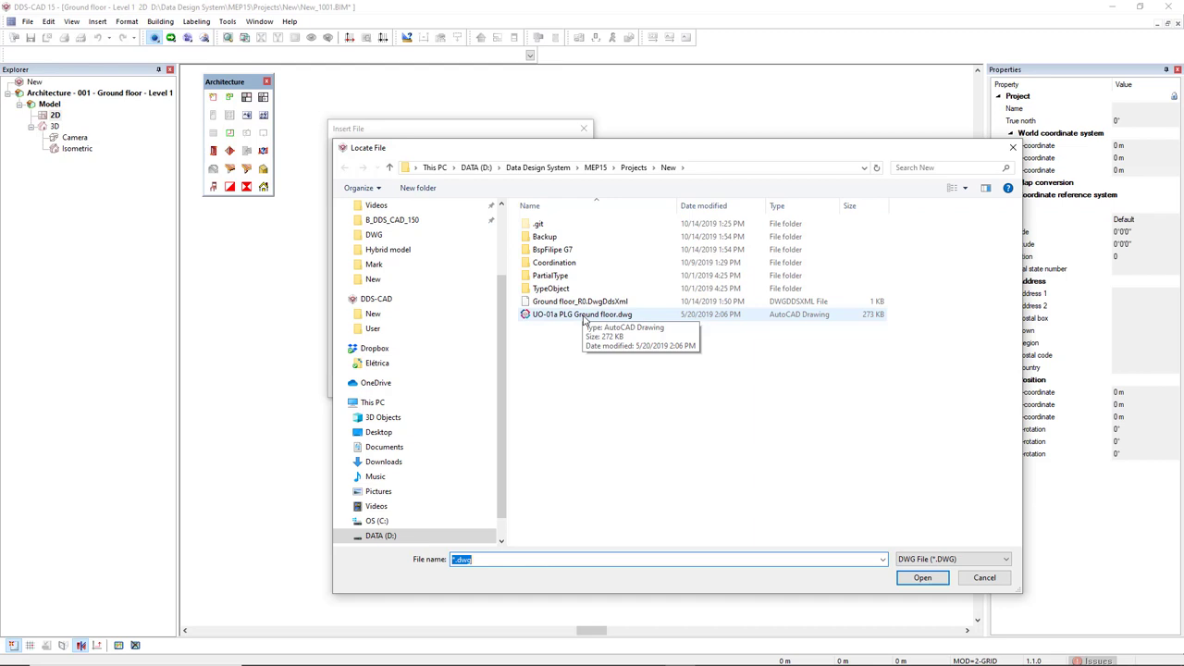
{"action": "double_click", "coordinate": [584, 316]}
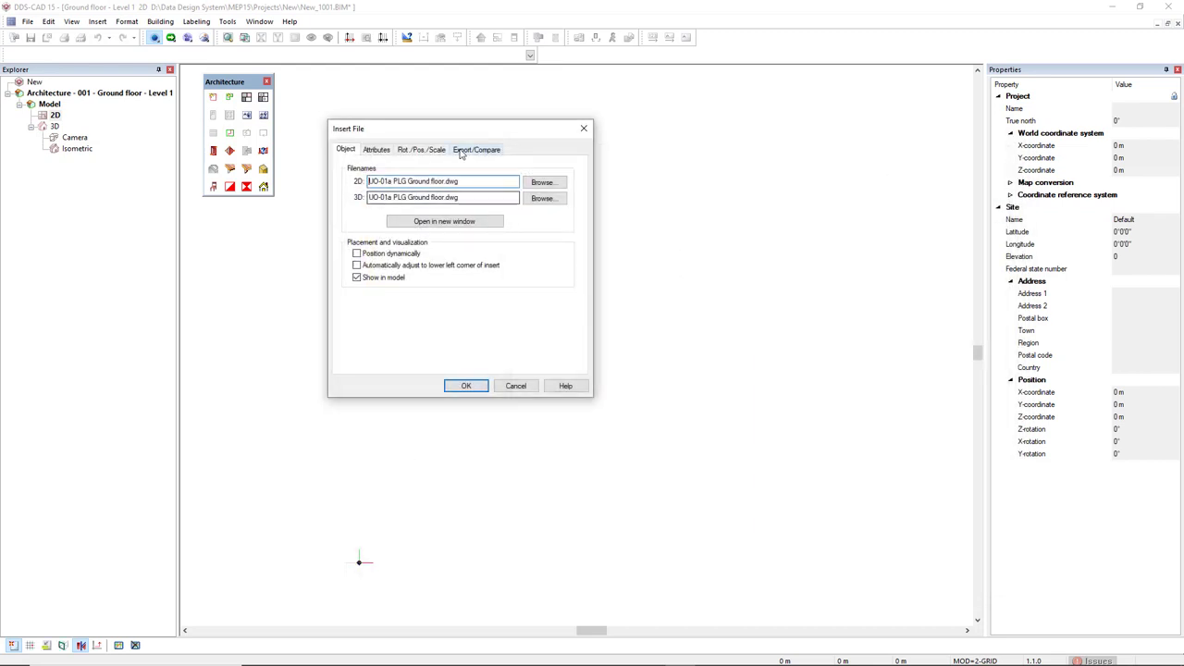
{"action": "left_click_drag", "start_coordinate": [500, 130], "coordinate": [622, 117]}
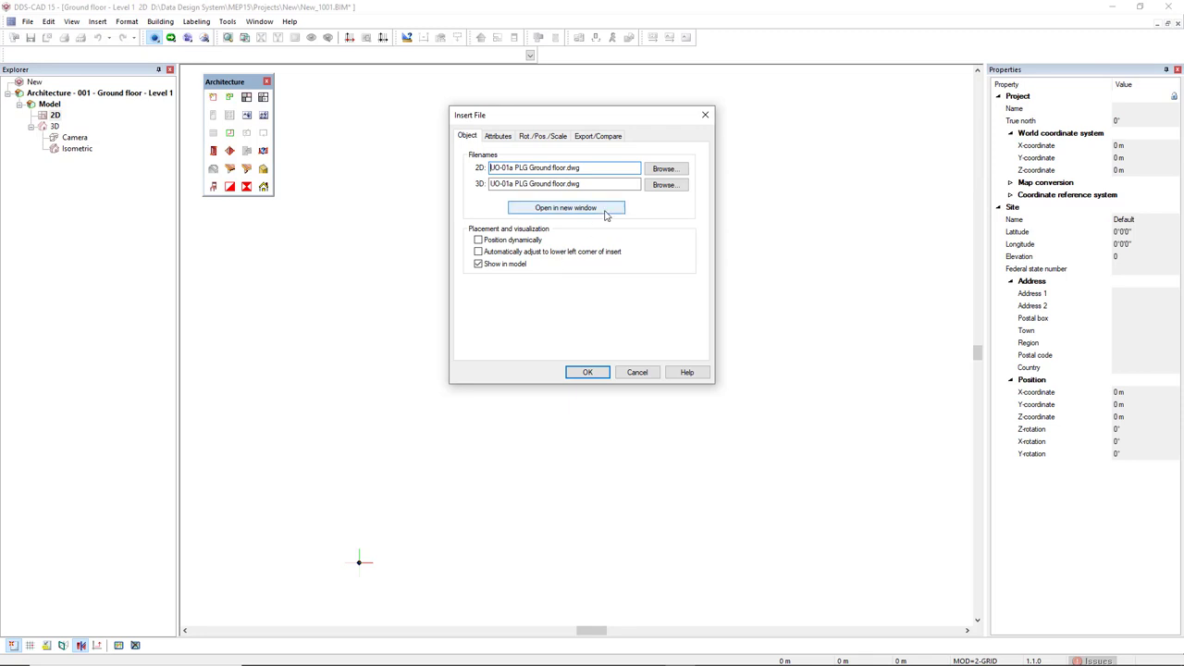
Open the ground floor DWG in its own window, close the DXFLOG import log, and pan to the full plan
{"action": "left_click", "coordinate": [565, 207]}
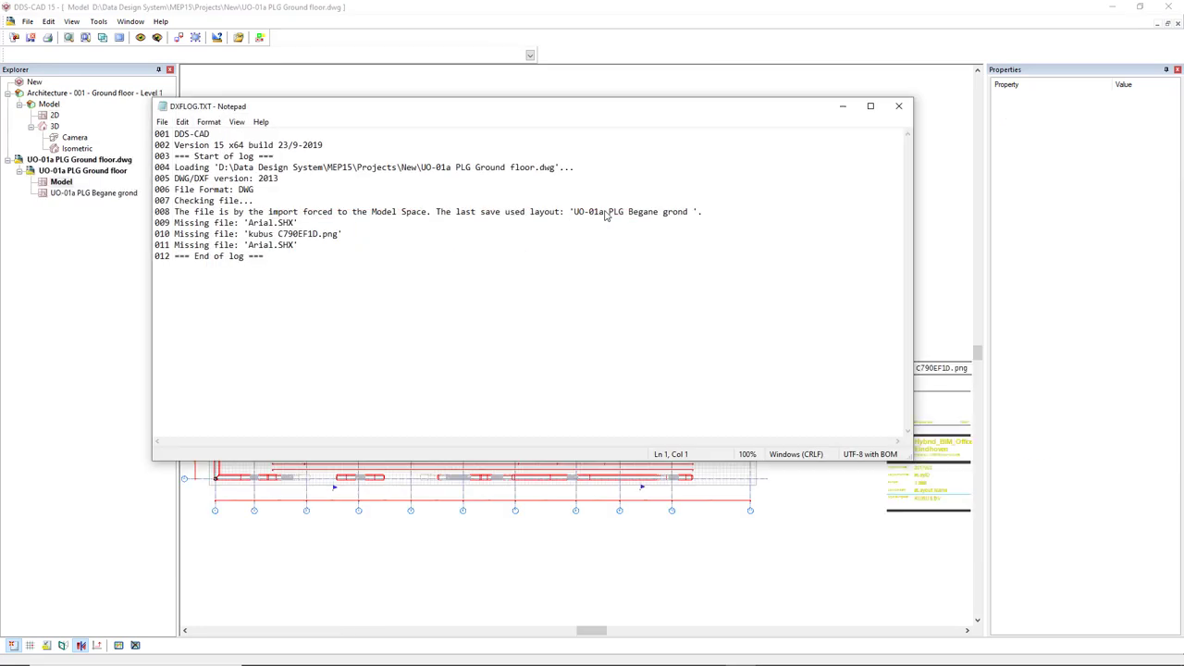
{"action": "left_click", "coordinate": [899, 107]}
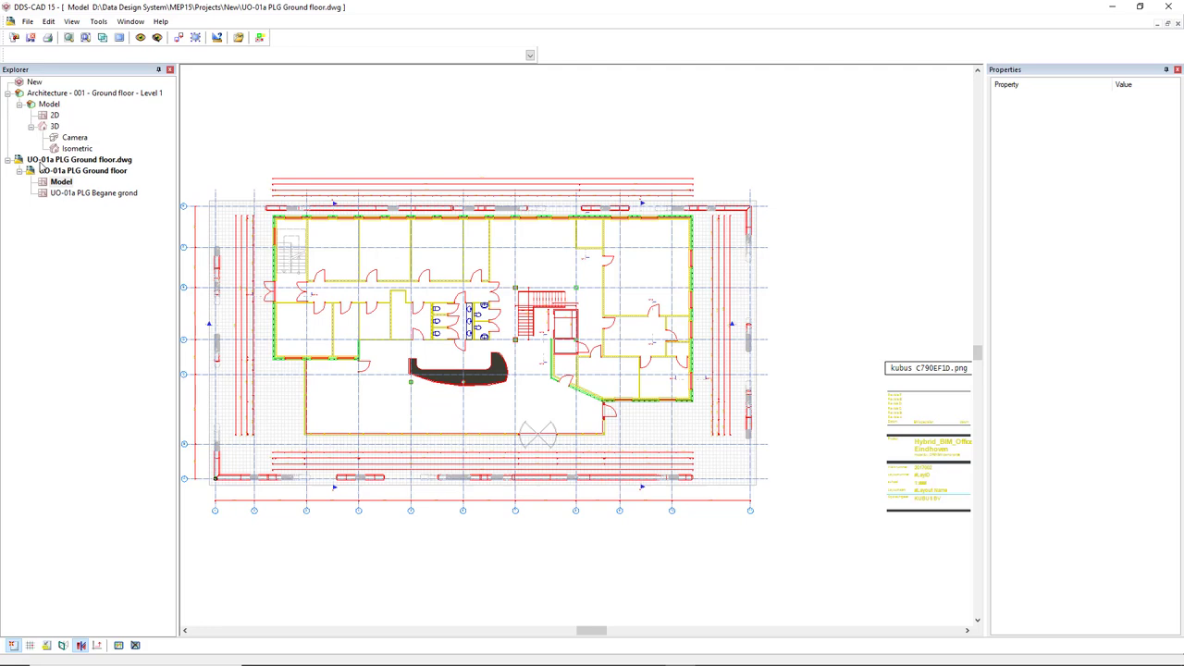
{"action": "middle_click_drag", "start_coordinate": [483, 398], "coordinate": [547, 391]}
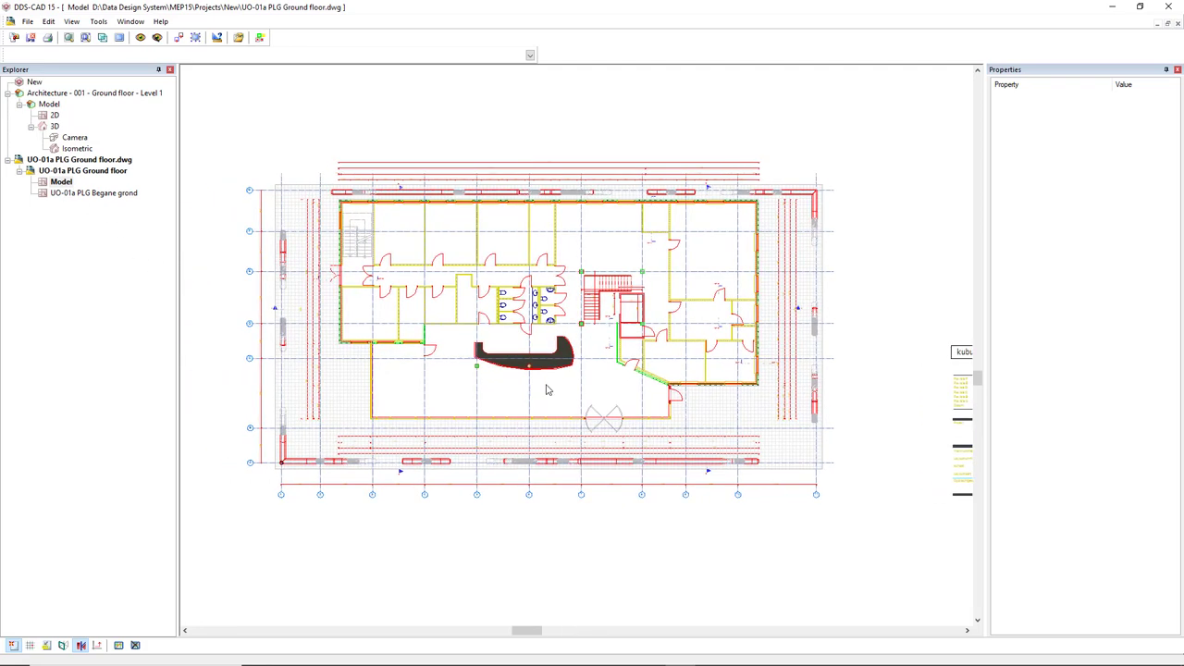
Set the drawing origin at the building's lower-left outer corner (X 7.68 m, Y 3.805 m)
{"action": "left_click", "coordinate": [180, 38]}
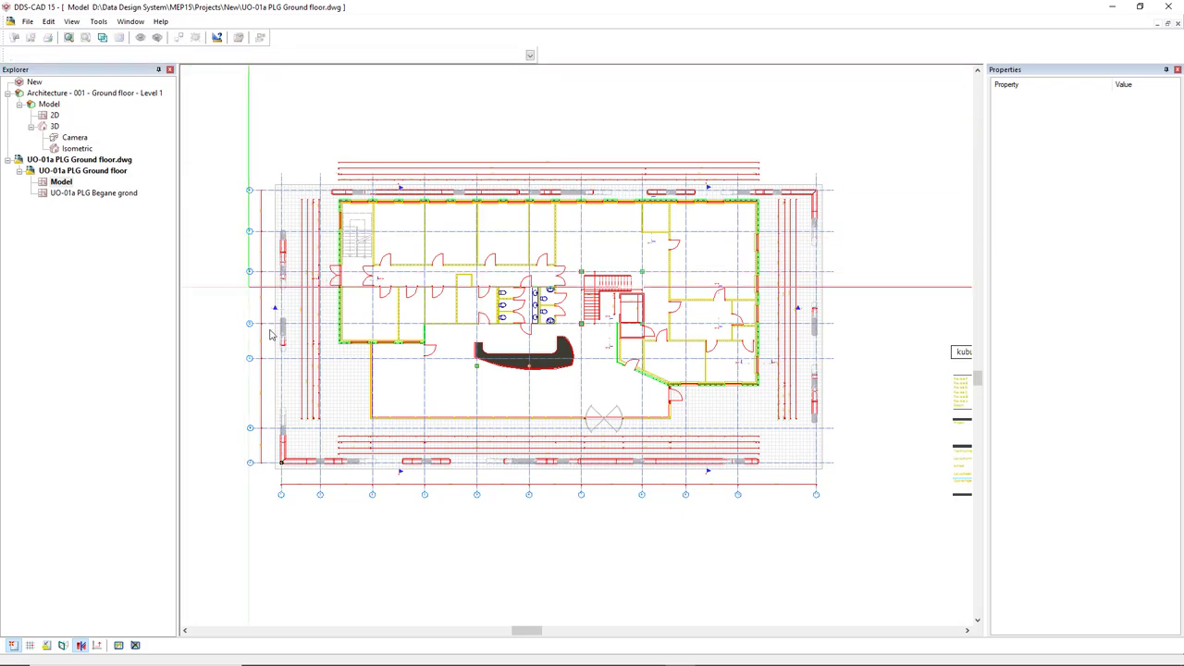
{"action": "scroll", "coordinate": [366, 432], "scroll_direction": "up", "scroll_amount": 5}
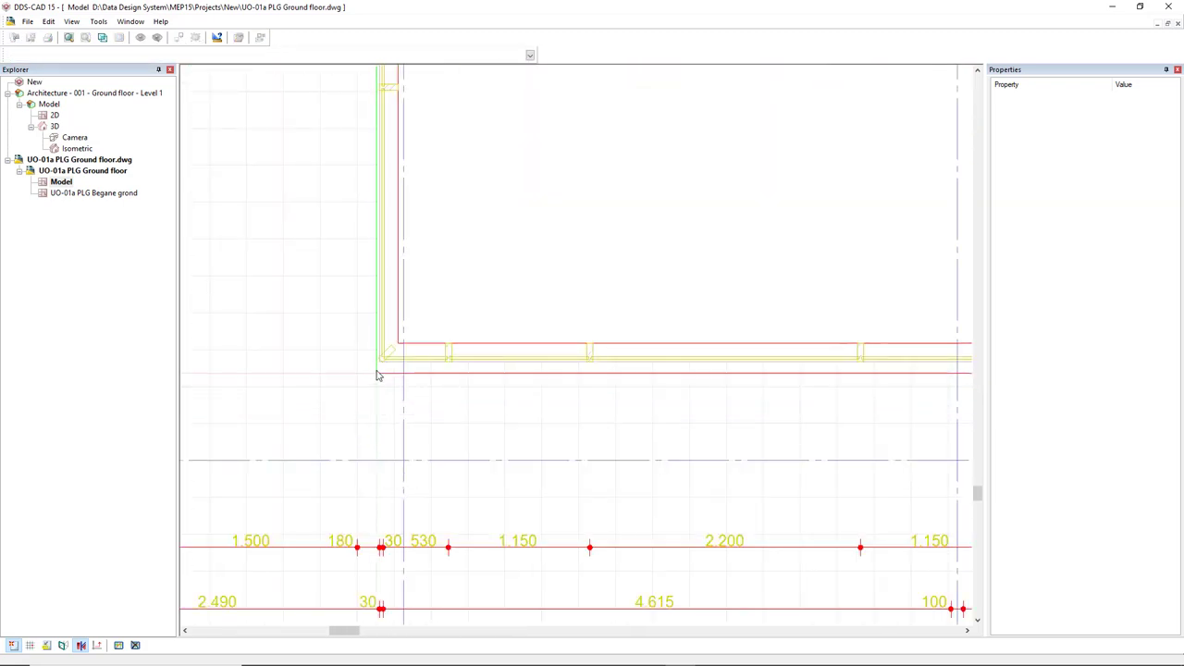
{"action": "left_click", "coordinate": [378, 361]}
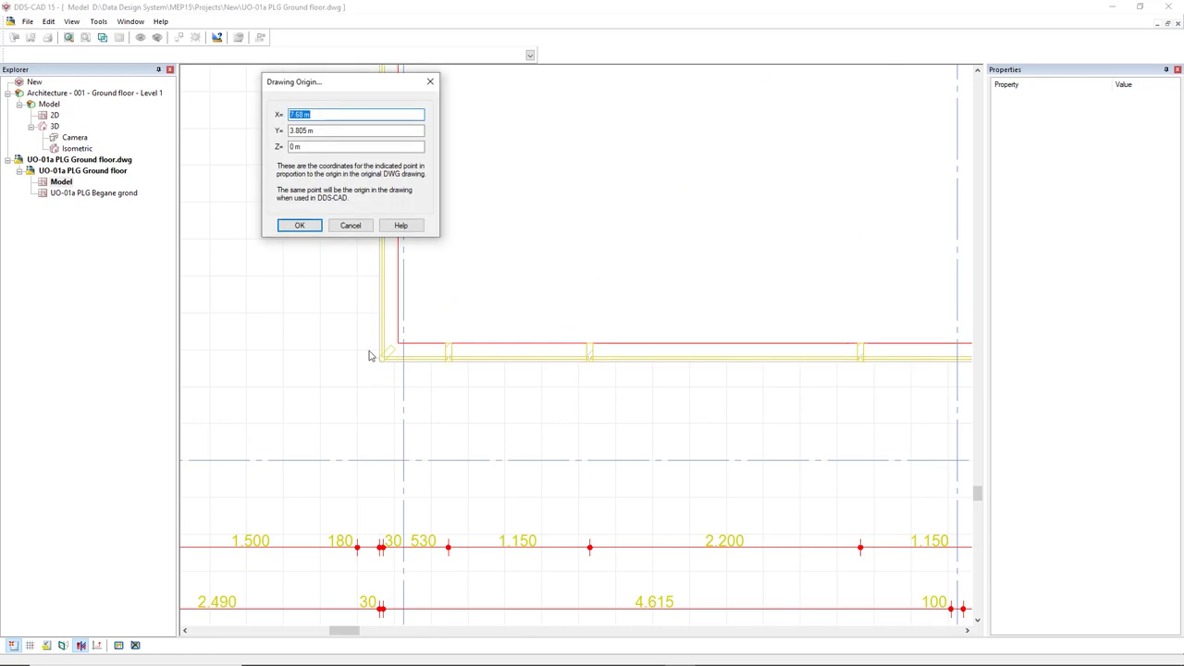
{"action": "left_click", "coordinate": [299, 225]}
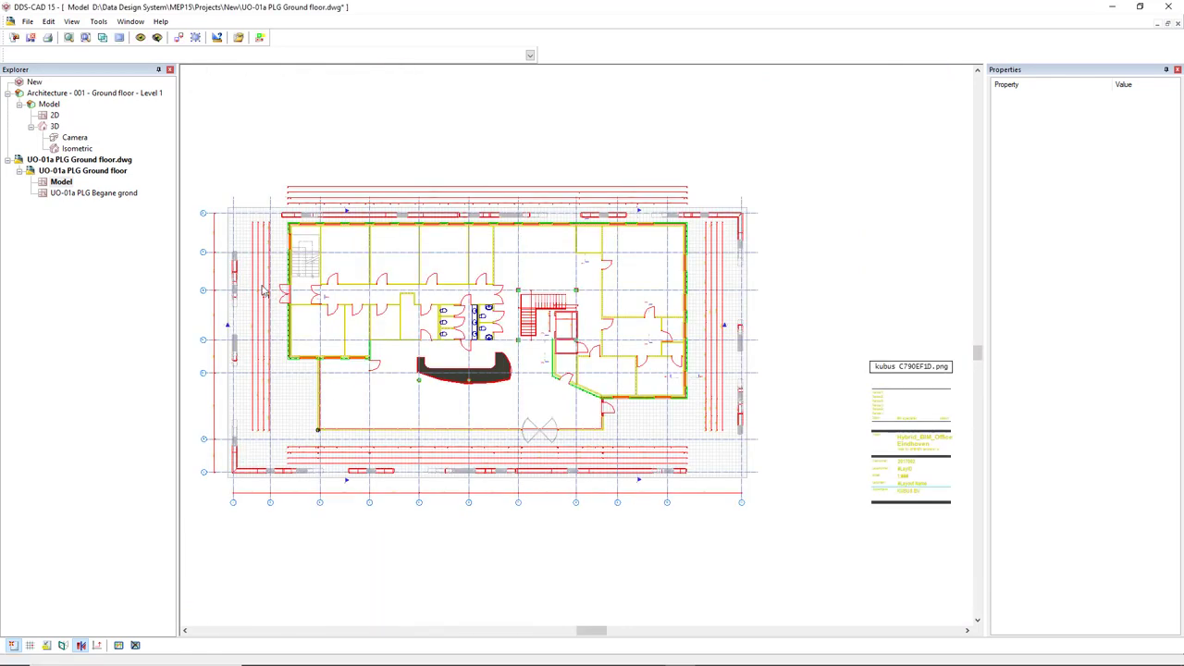
Delete the title block and dashed sheet lines, undoing an accidental full deletion first
{"action": "left_click_drag", "start_coordinate": [263, 211], "coordinate": [705, 433]}
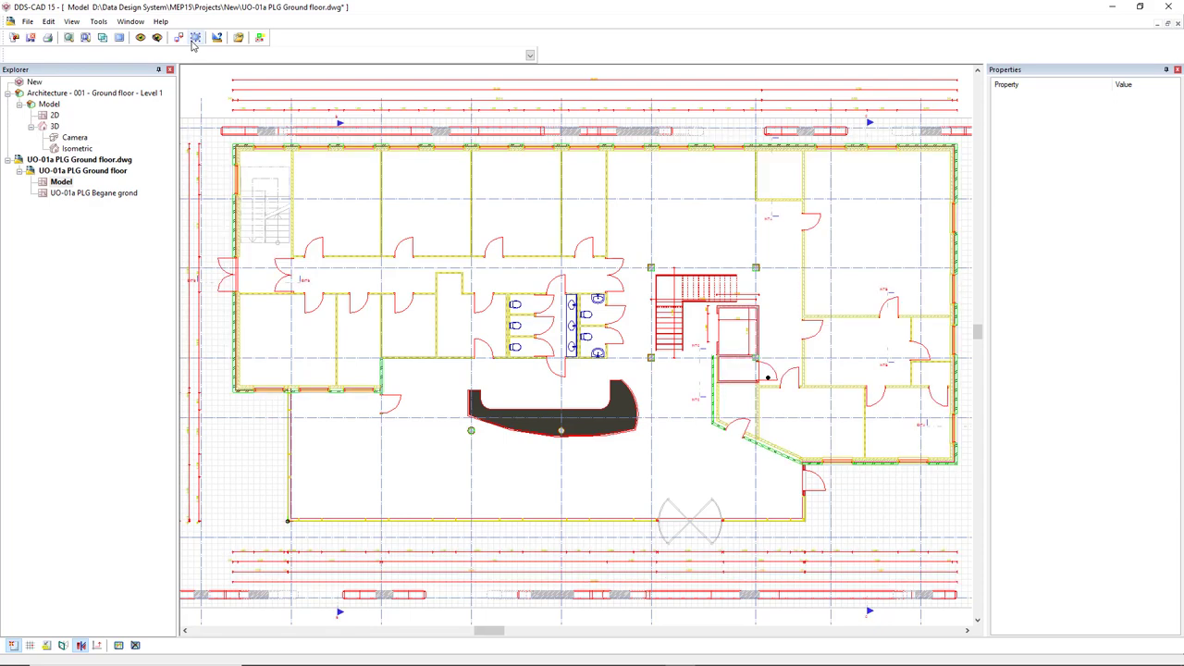
{"action": "left_click", "coordinate": [195, 38]}
{"action": "key", "text": "Delete"}
{"action": "key", "text": "ctrl+z"}
{"action": "key", "text": "ctrl+y"}
{"action": "key", "text": "ctrl+z"}
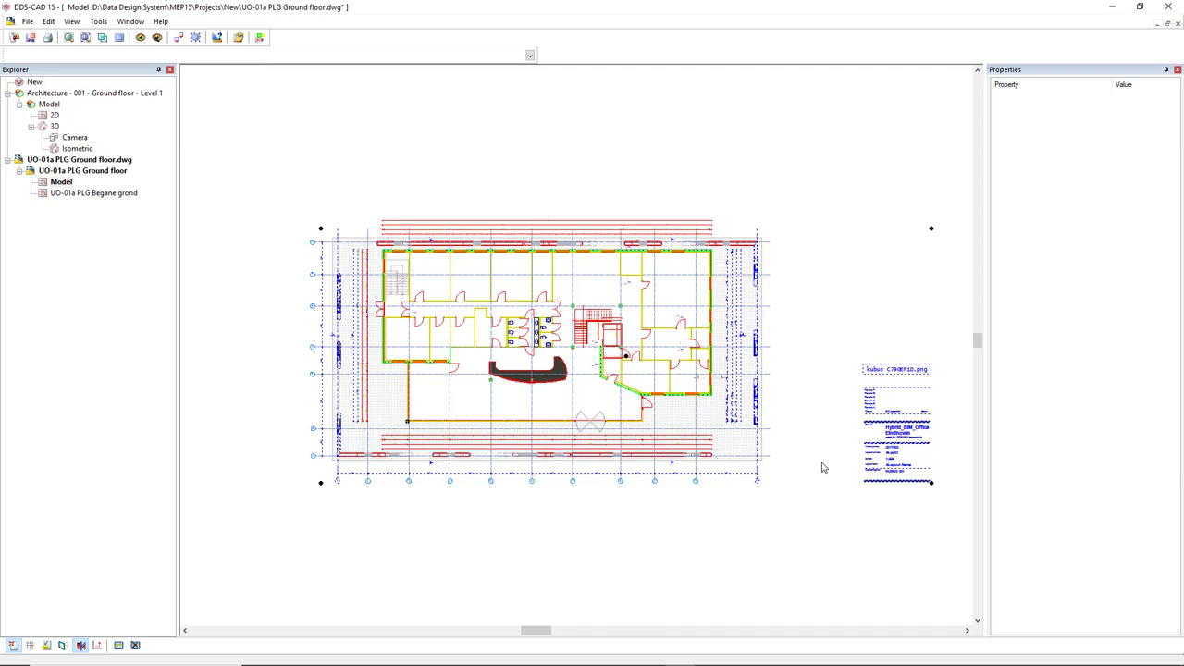
{"action": "key", "text": "Delete"}
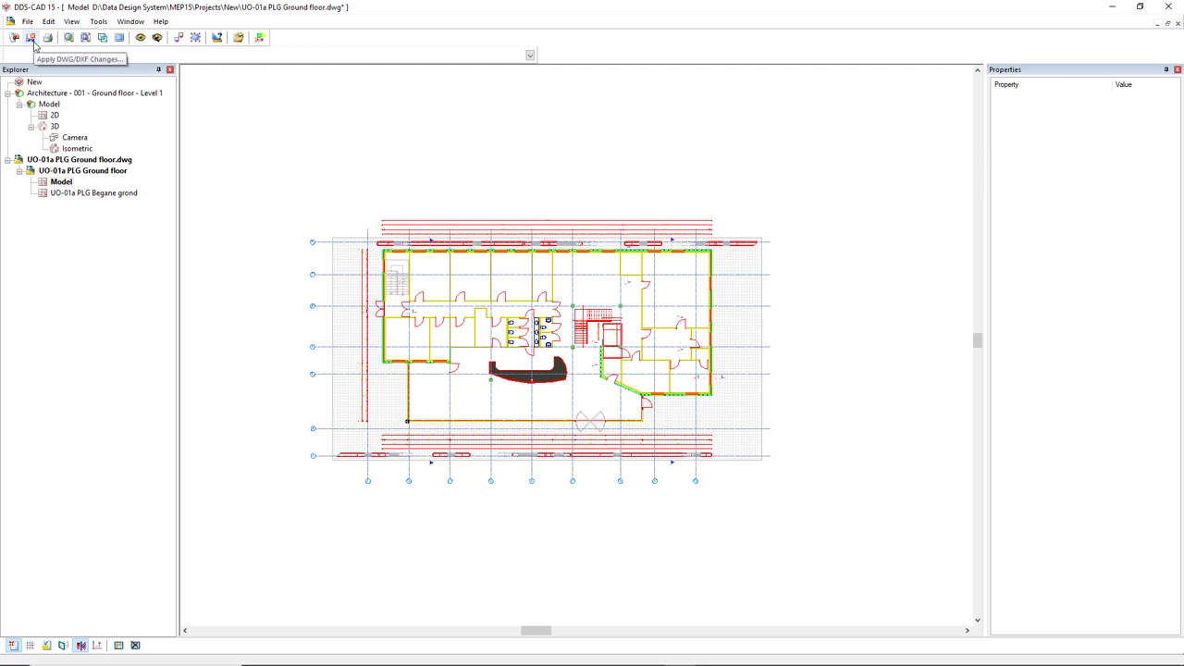
Apply the DWG changes as a new file named UO-01a PLG Ground floor_R0.dwg and insert it
{"action": "left_click", "coordinate": [30, 38]}
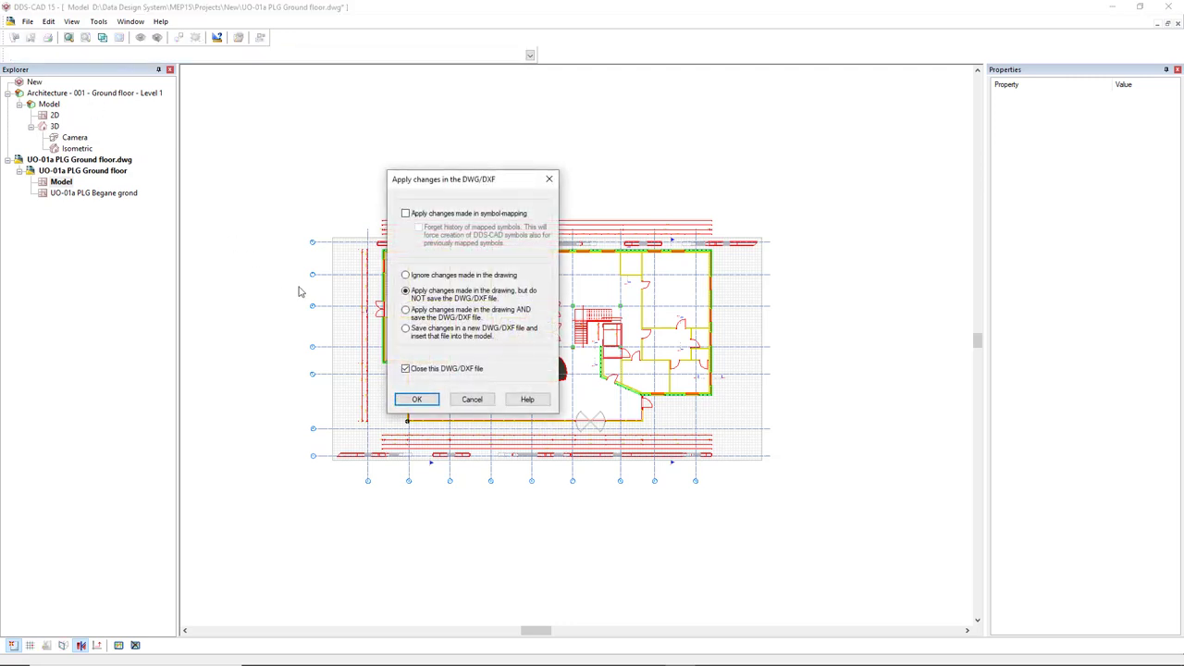
{"action": "left_click", "coordinate": [405, 330]}
{"action": "left_click", "coordinate": [417, 399]}
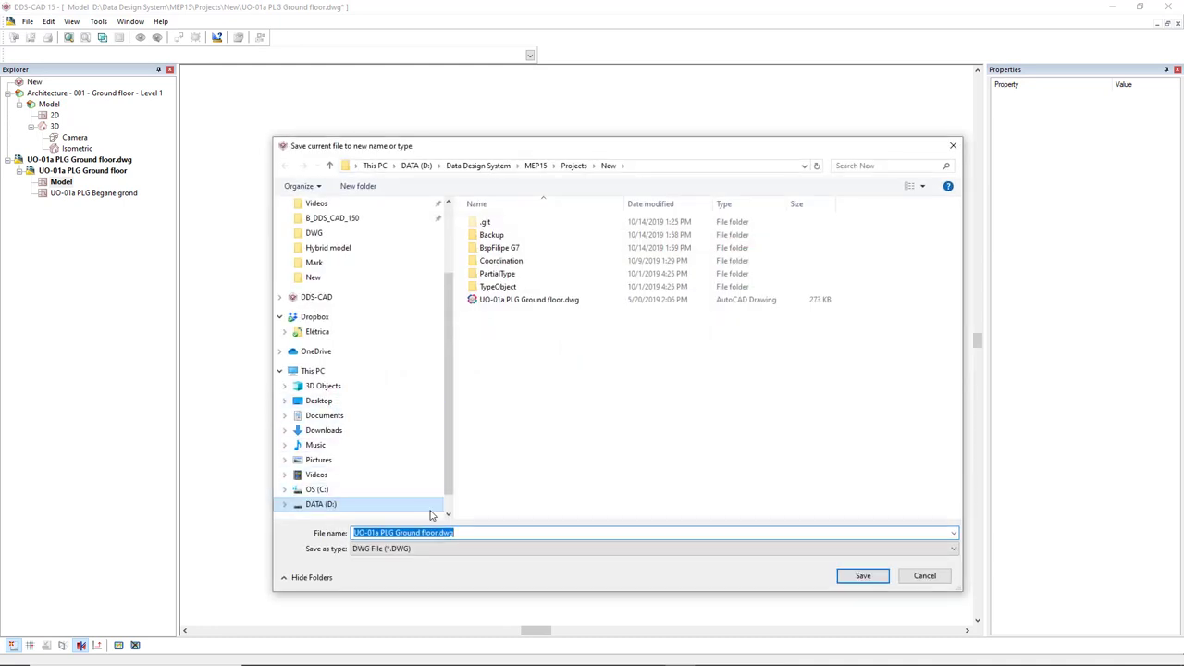
{"action": "left_click", "coordinate": [439, 533]}
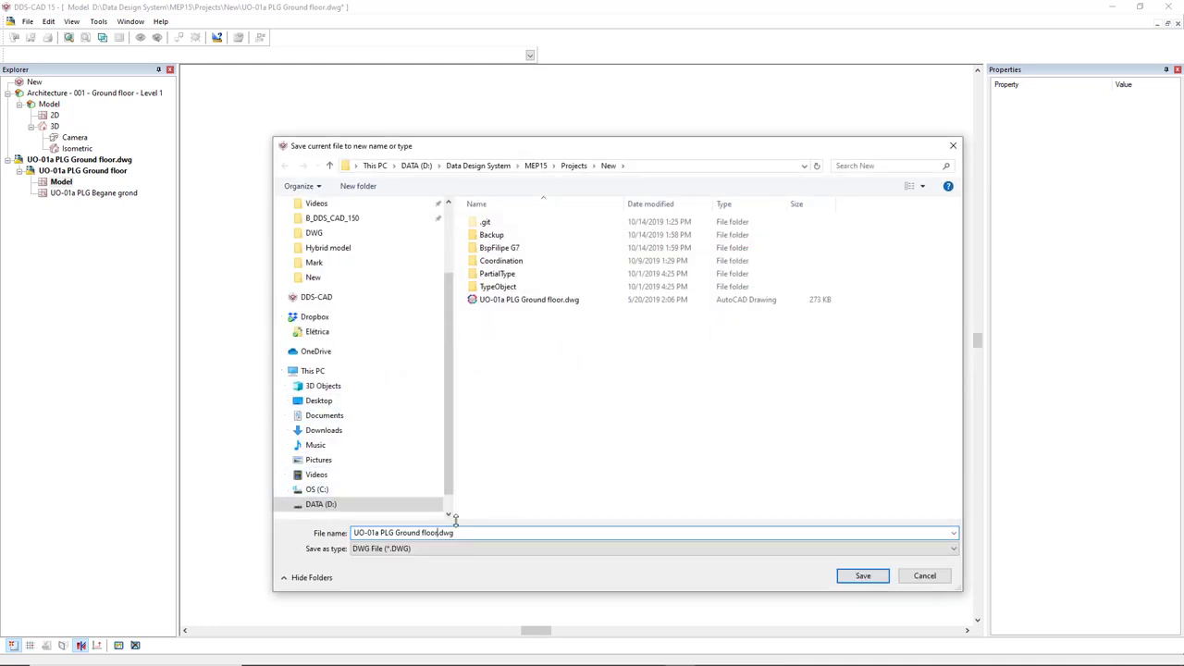
{"action": "type", "text": "_R0"}
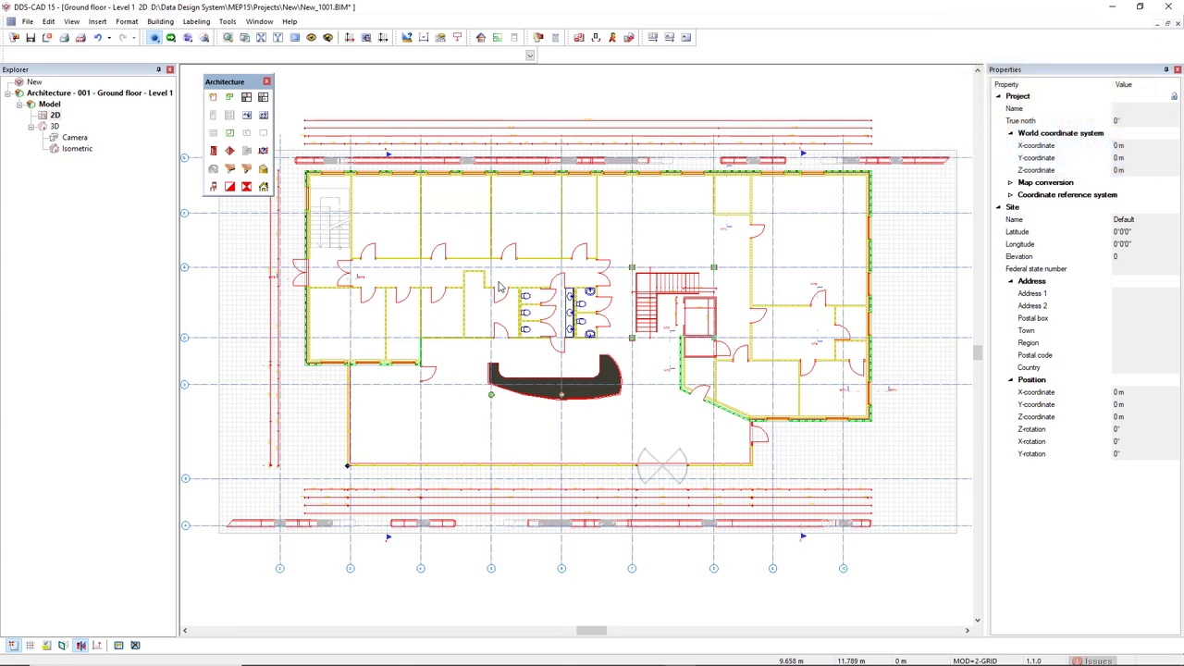
In Import and Model Manager, toggle the Show eye and select the UO-01a PLG Ground floor_R0.dwg row
{"action": "left_click", "coordinate": [541, 38]}
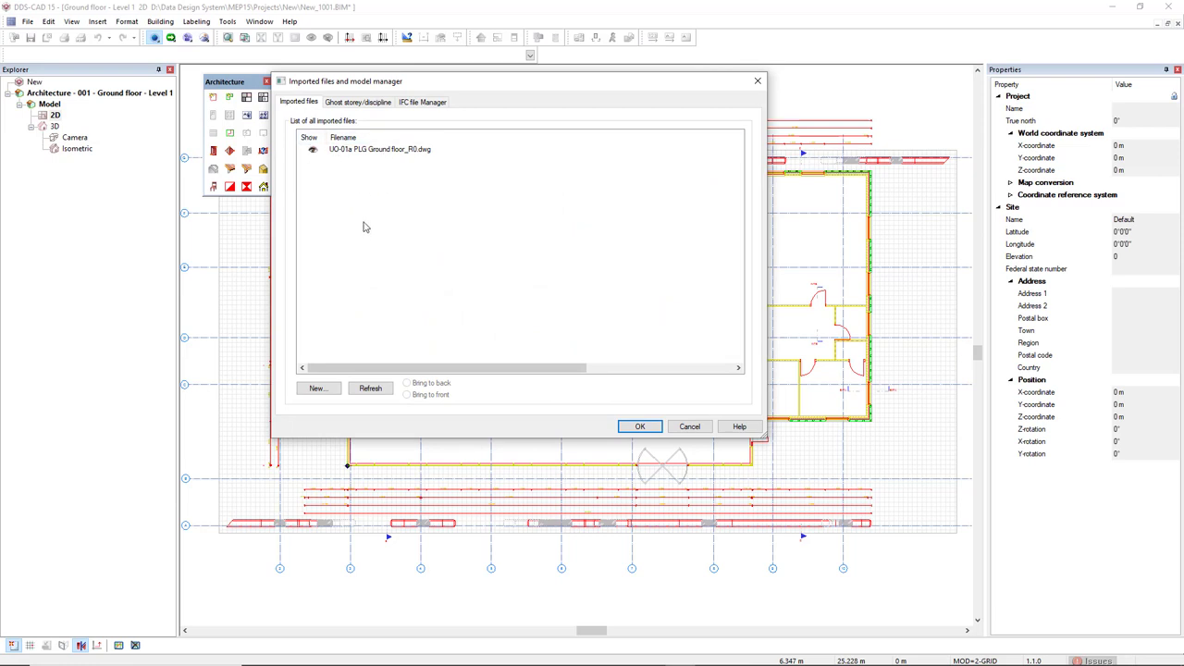
{"action": "left_click", "coordinate": [313, 152]}
{"action": "left_click", "coordinate": [312, 153]}
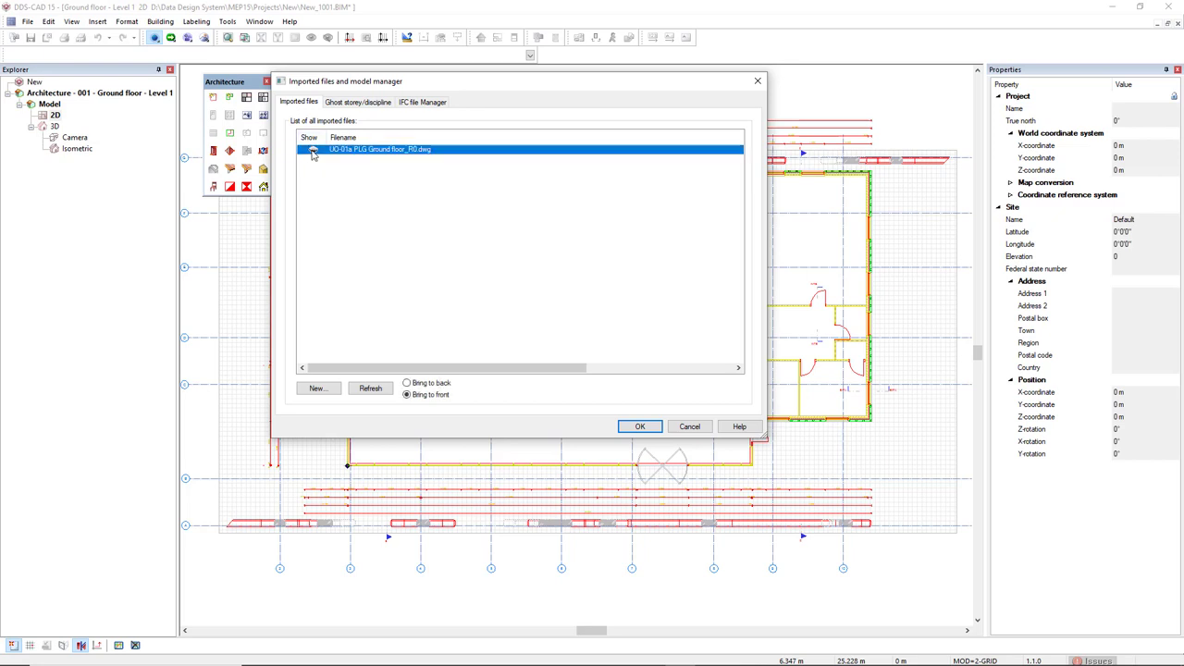